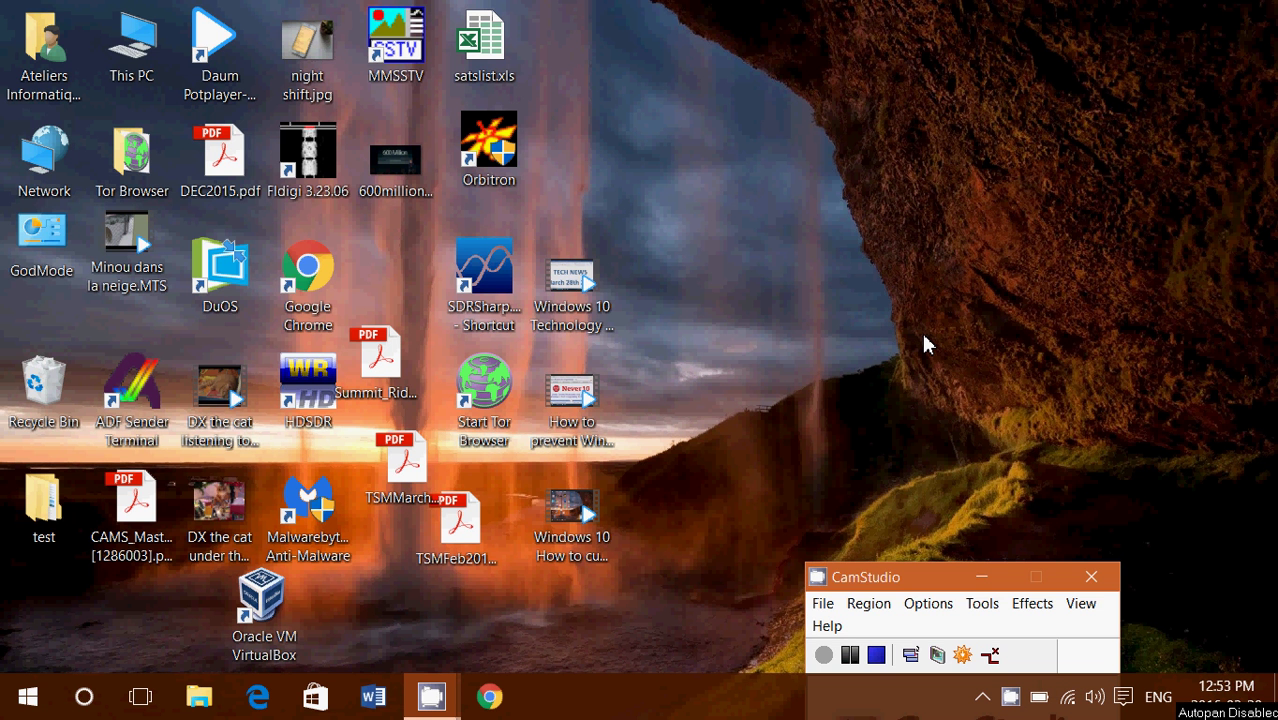
Step: Examine the network adapters in Device Manager, select the Realtek RTL8188CE wireless adapter, and close Device Manager
left_click(924, 337)
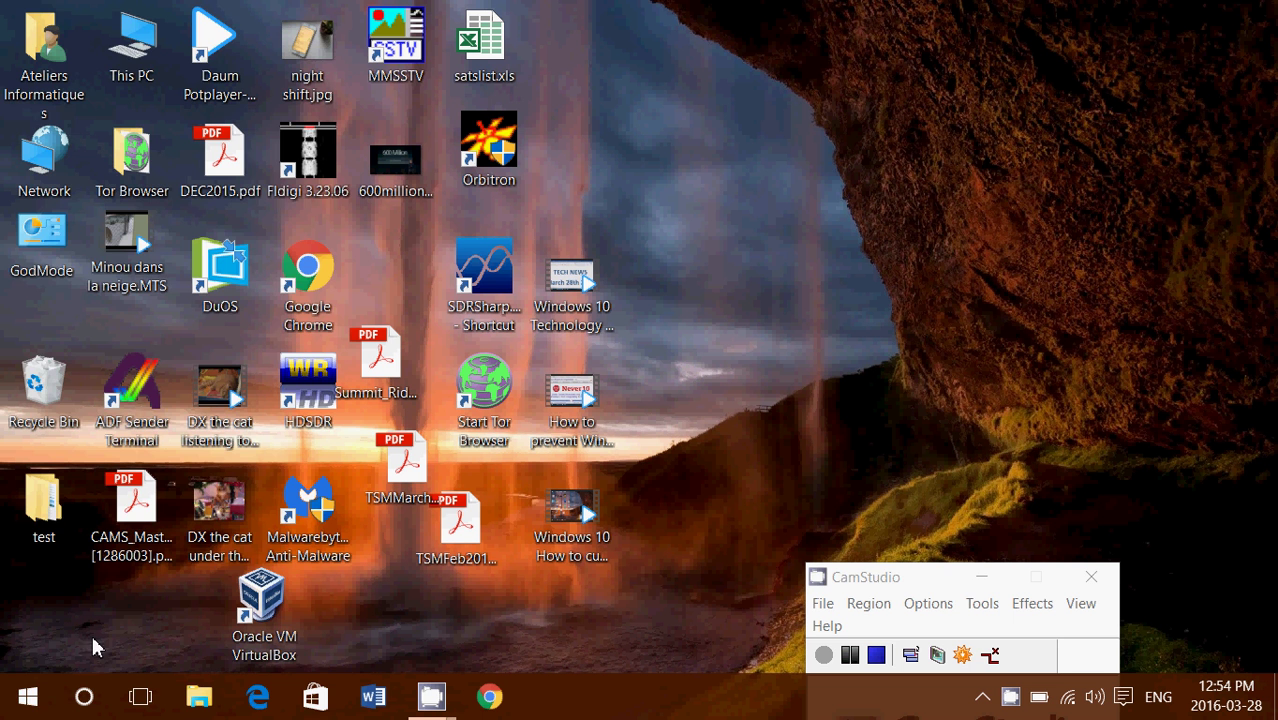
right_click(33, 699)
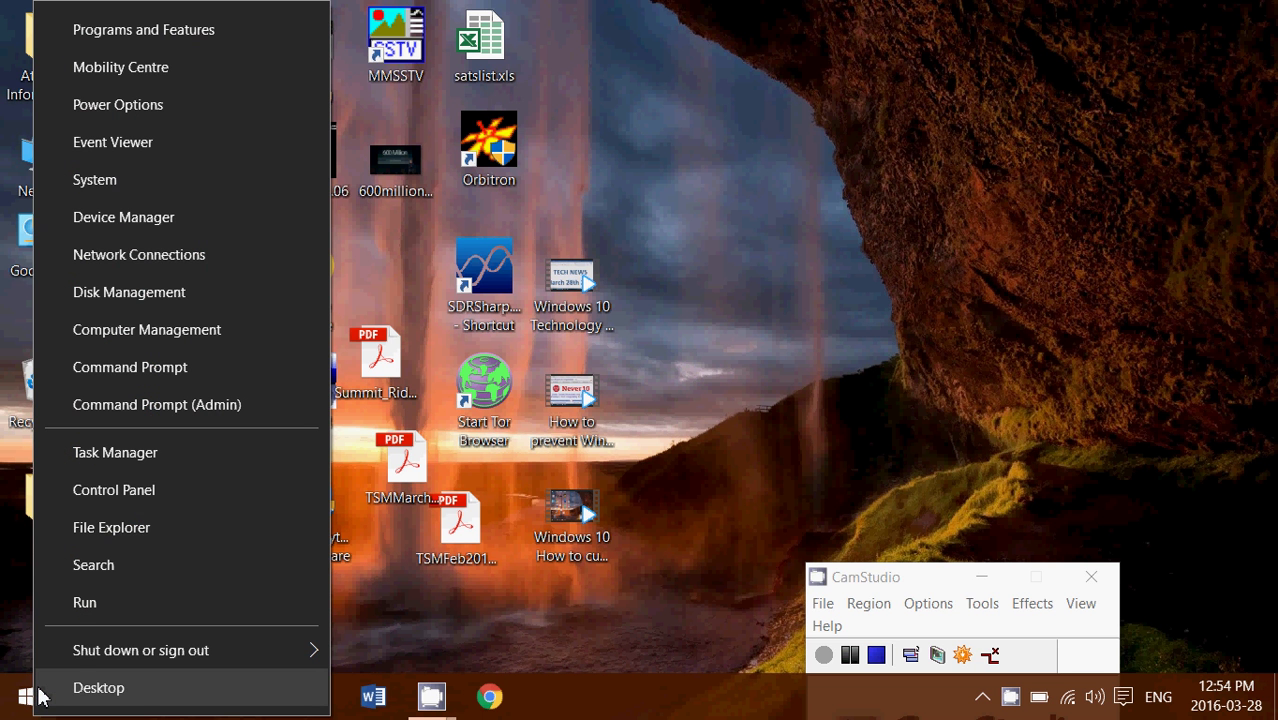
left_click(148, 216)
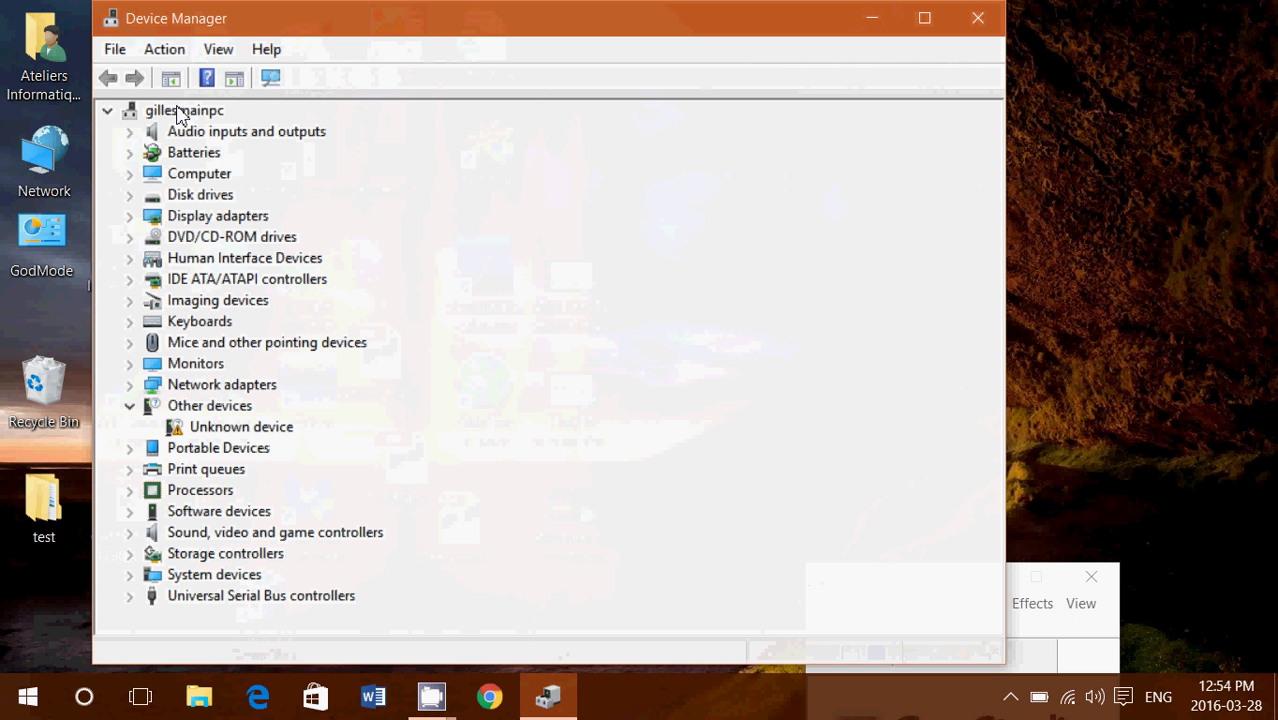
left_click(129, 385)
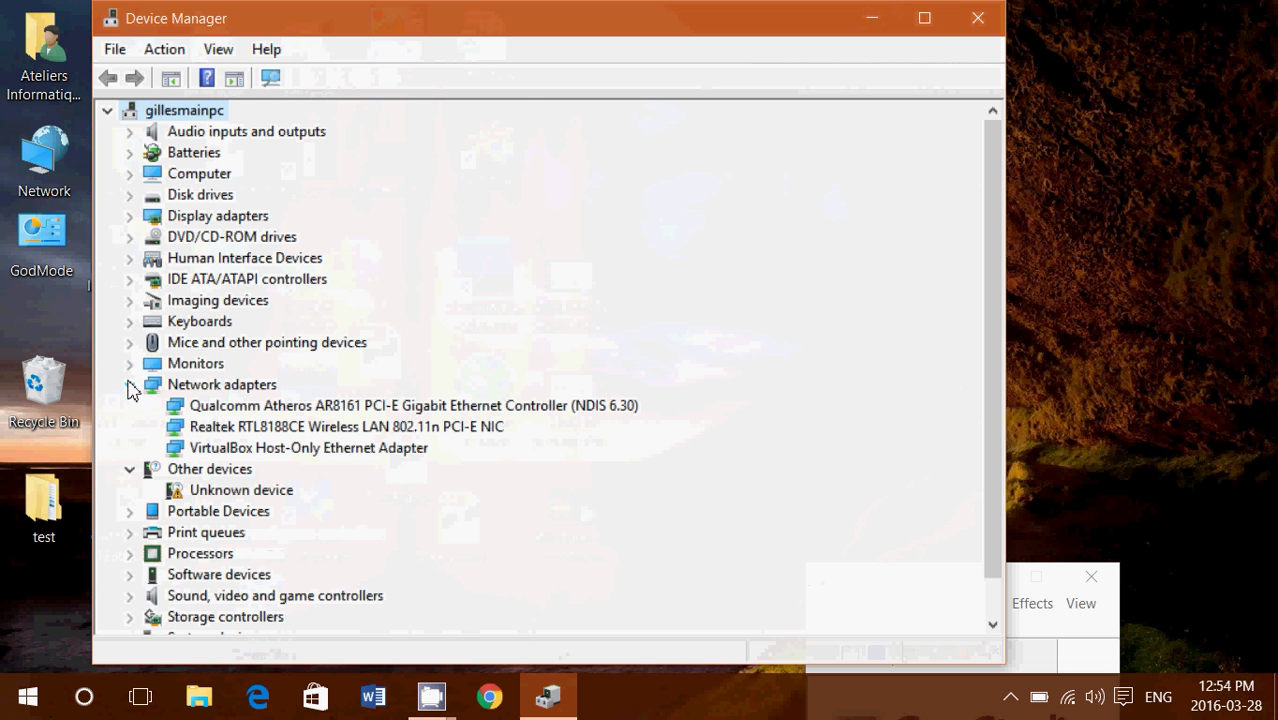
left_click(393, 432)
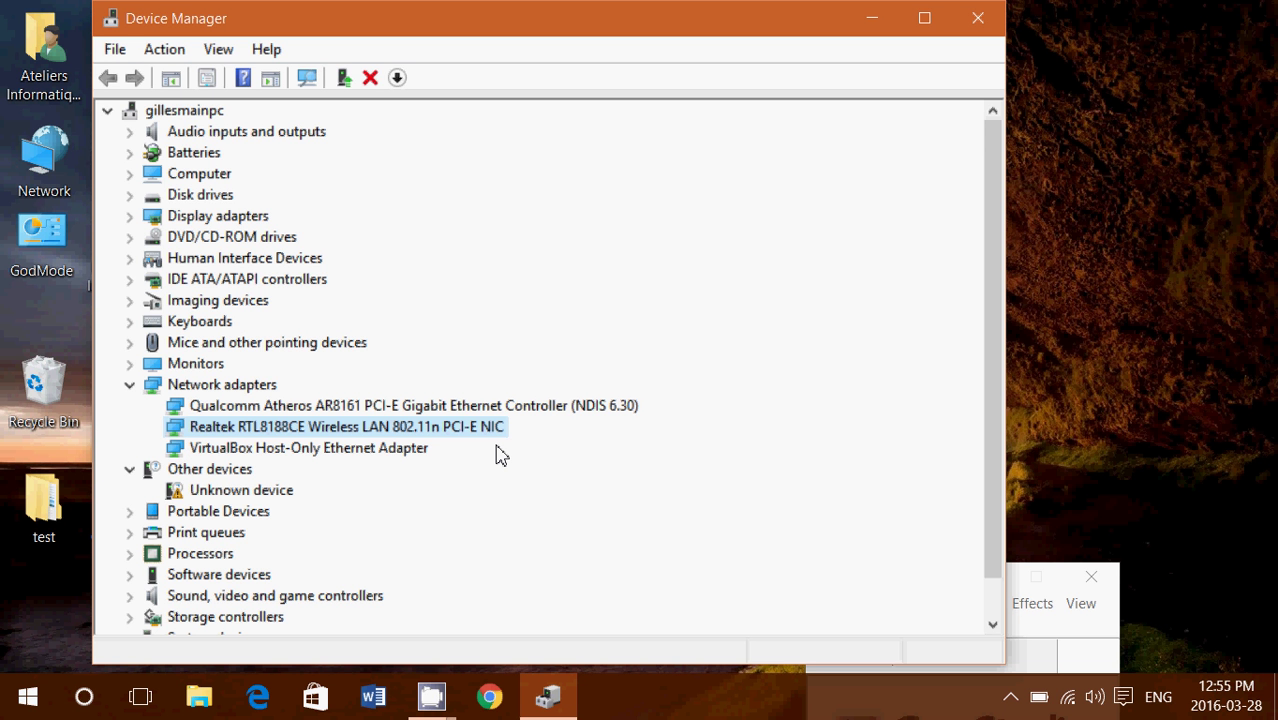
left_click(976, 24)
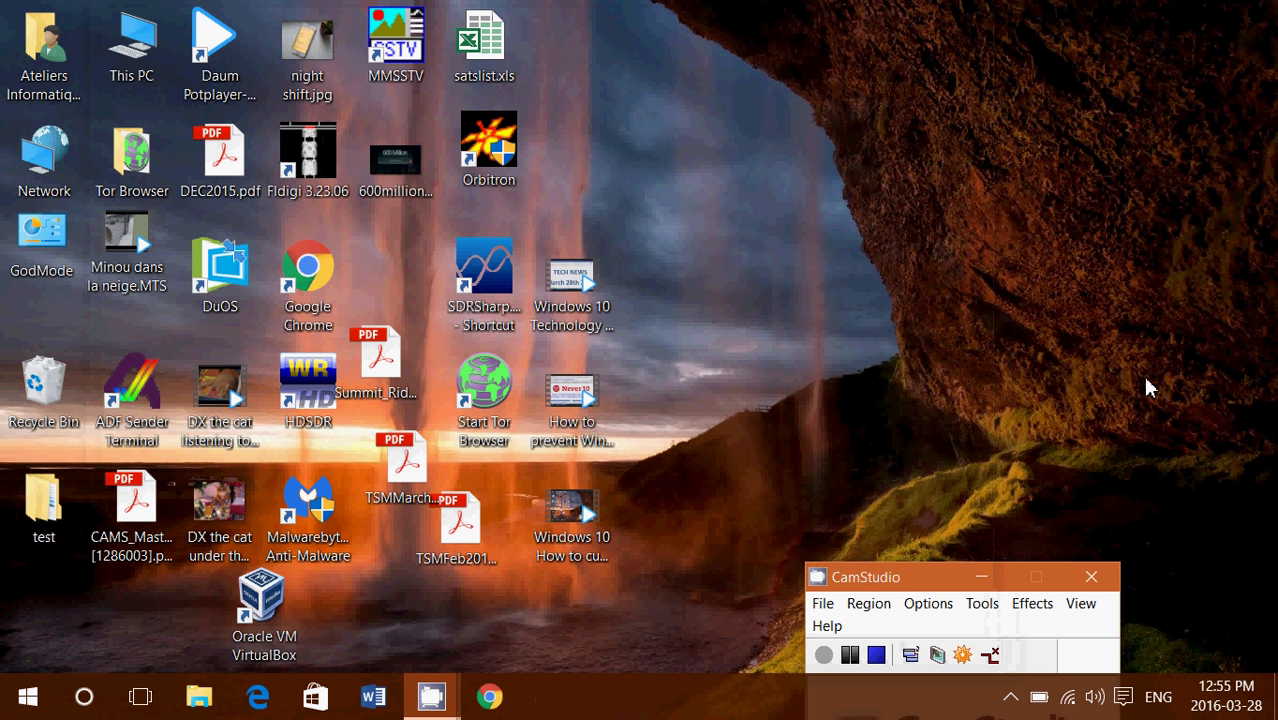
Step: Bring up the Manage WiFi settings page within the Network & Internet settings
left_click(1066, 700)
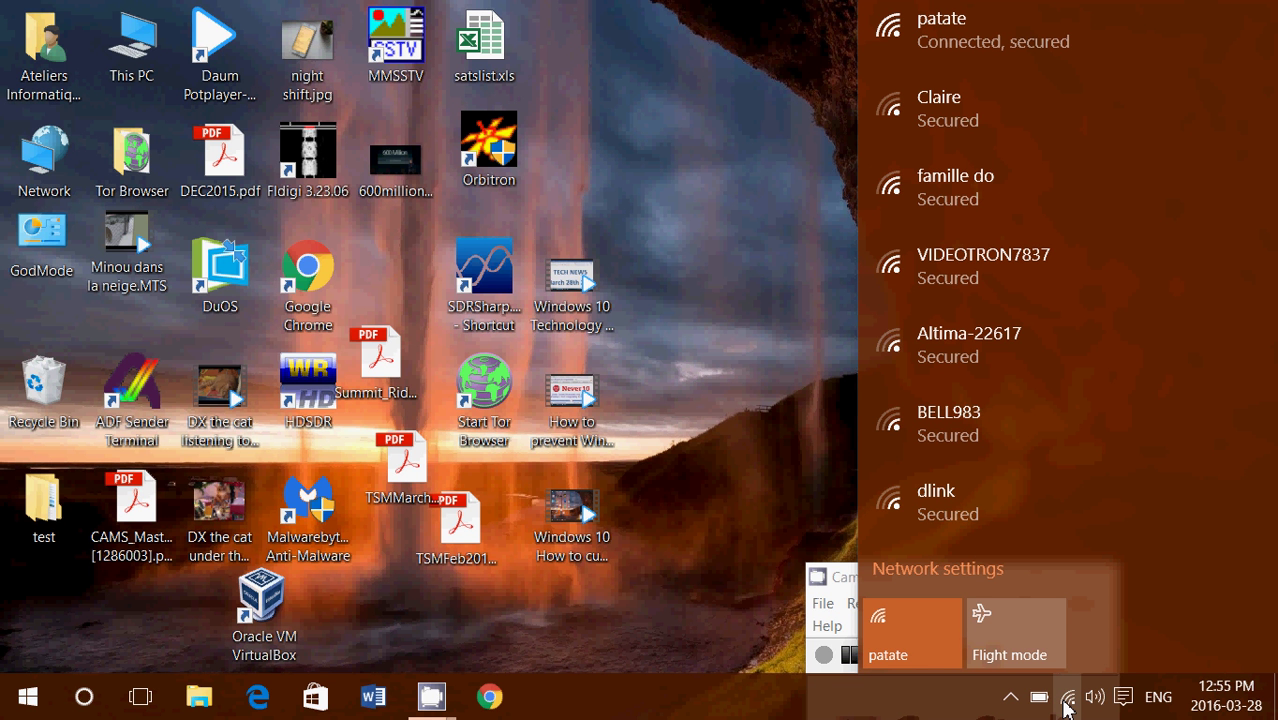
left_click(1123, 697)
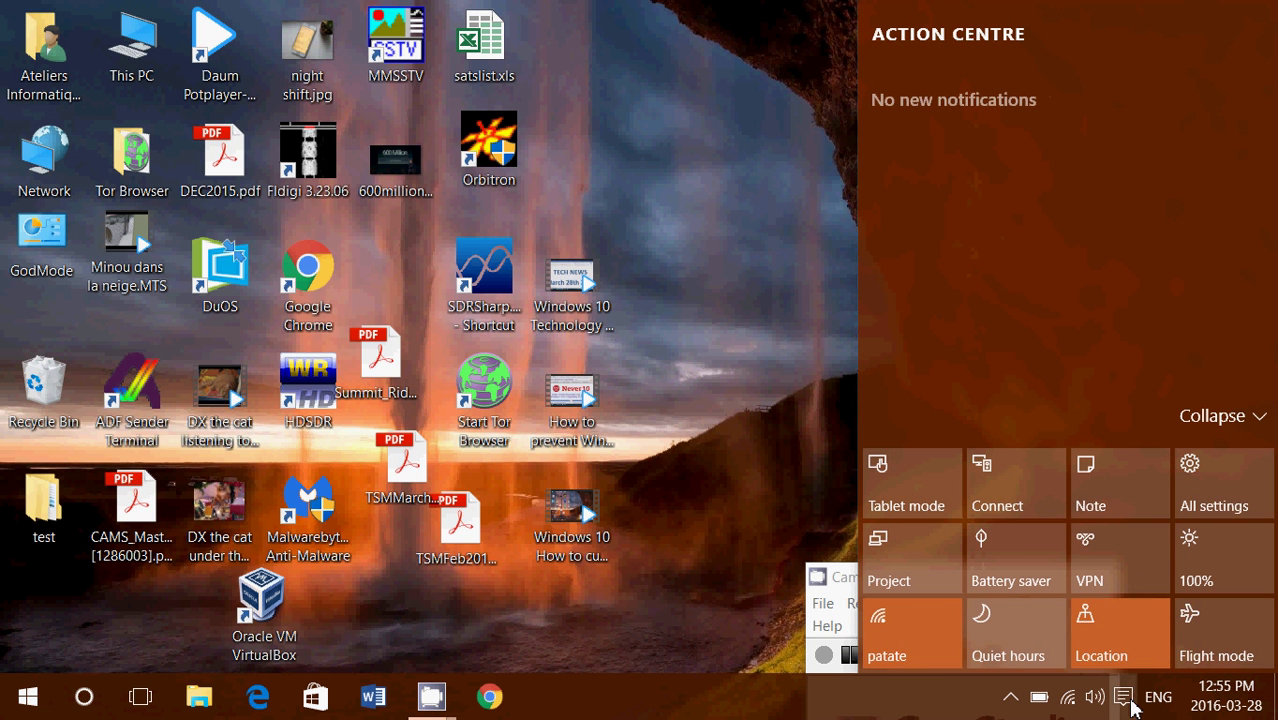
left_click(1208, 490)
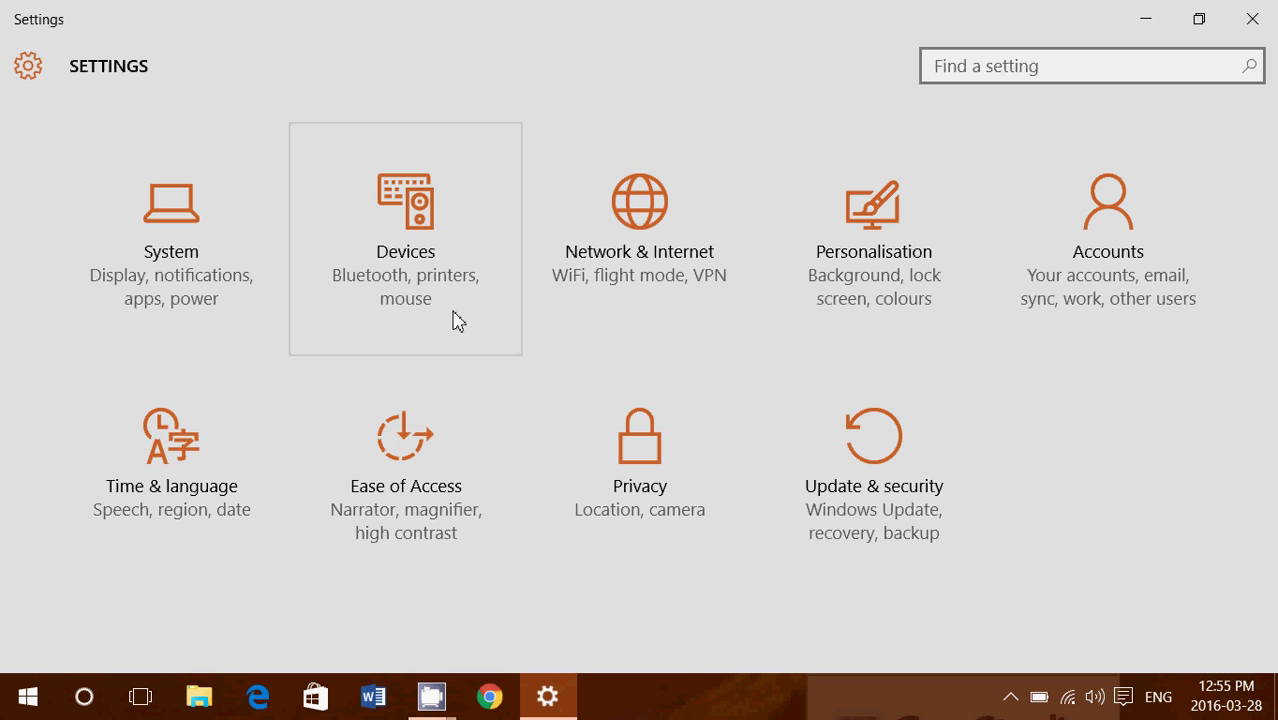
left_click(621, 251)
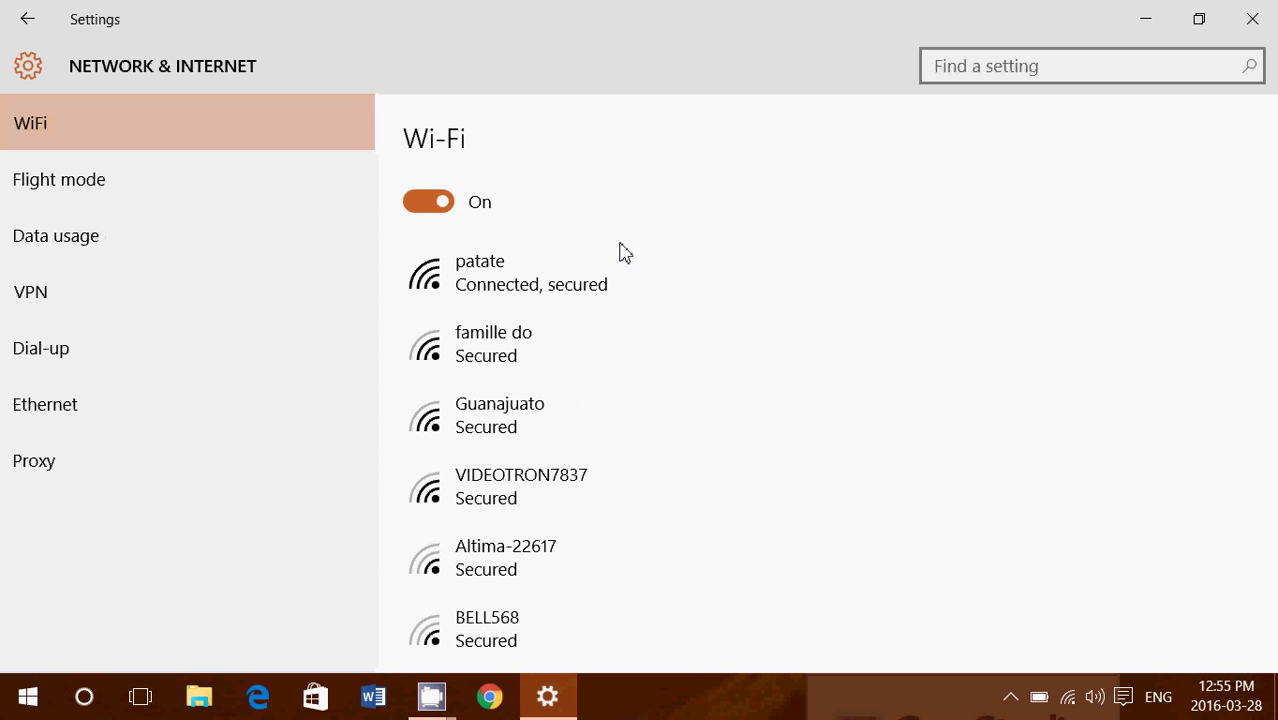
scroll(593, 348, "down", 8)
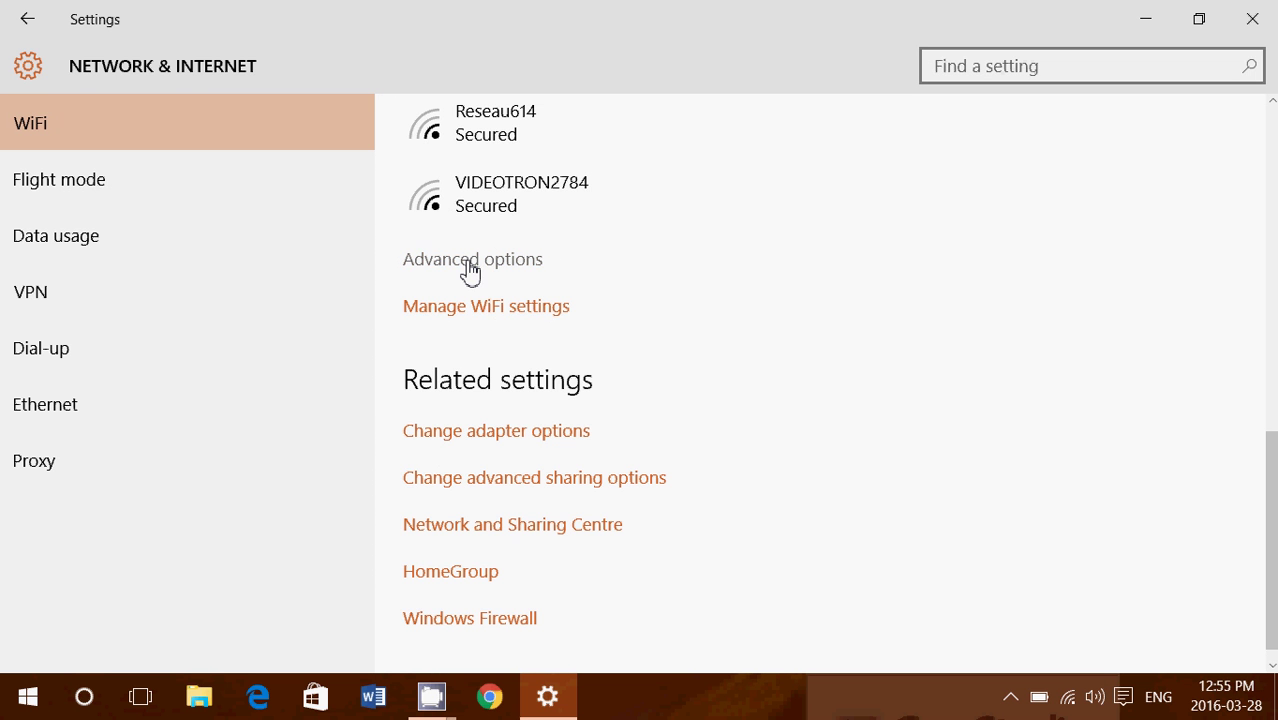
left_click(487, 318)
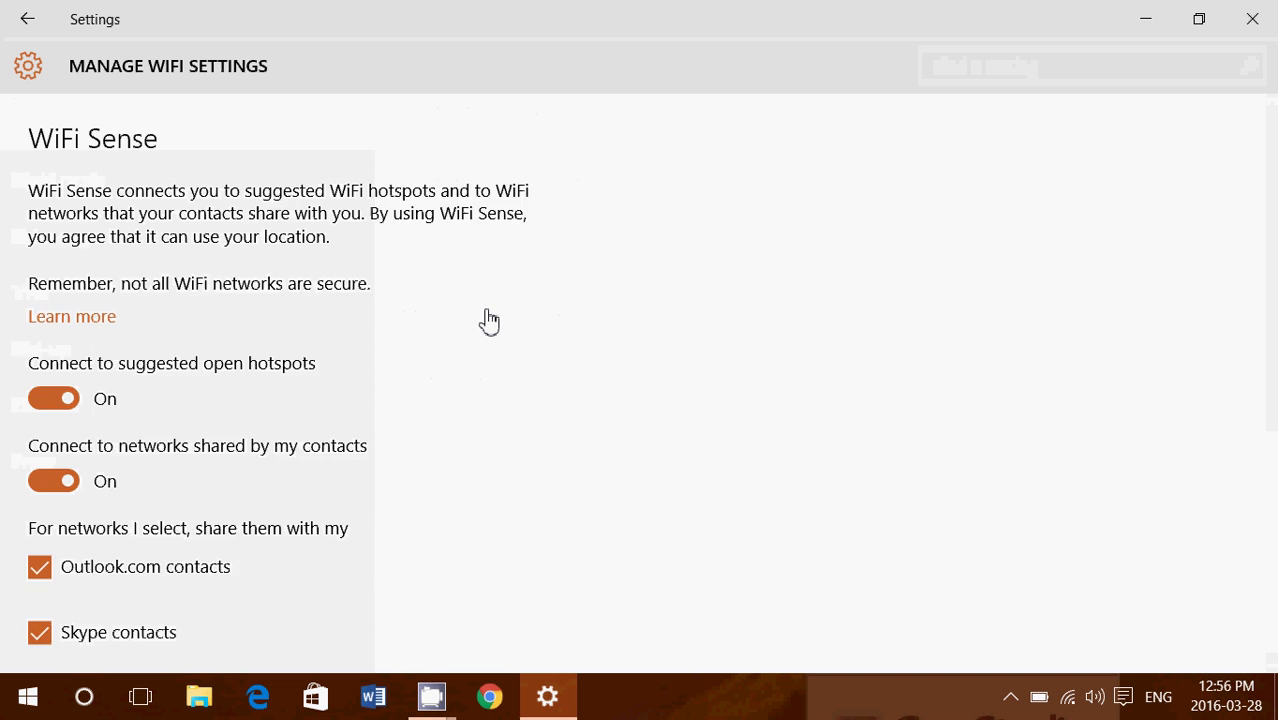
Step: Forget the saved iPhone hotspot named after its owner among the known networks and return to the WiFi page
scroll(489, 320, "down", 8)
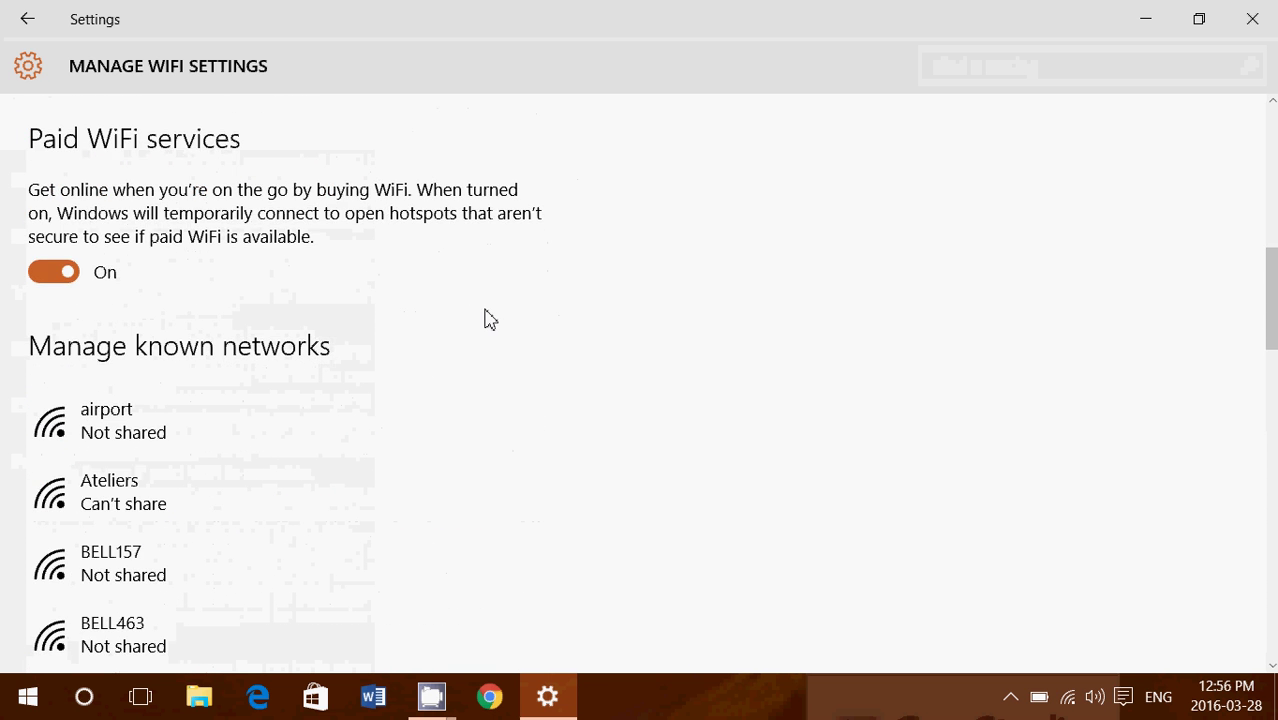
scroll(489, 319, "down", 5)
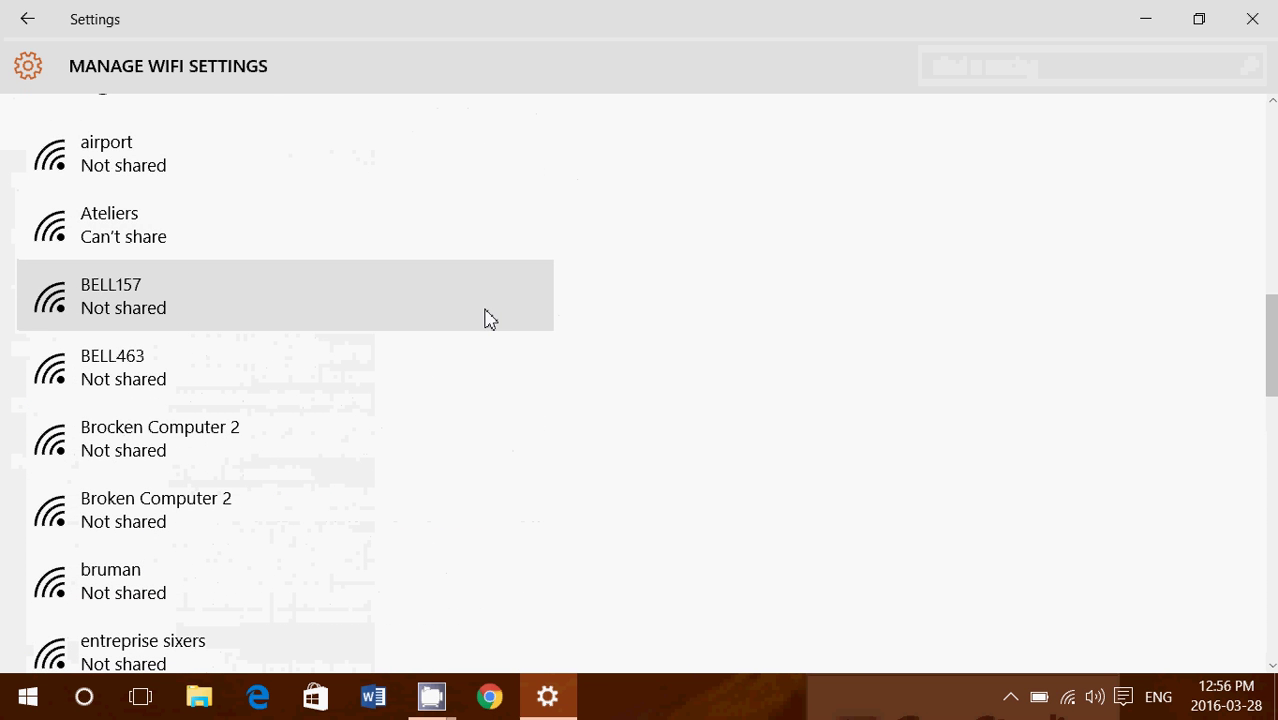
scroll(150, 295, "down", 4)
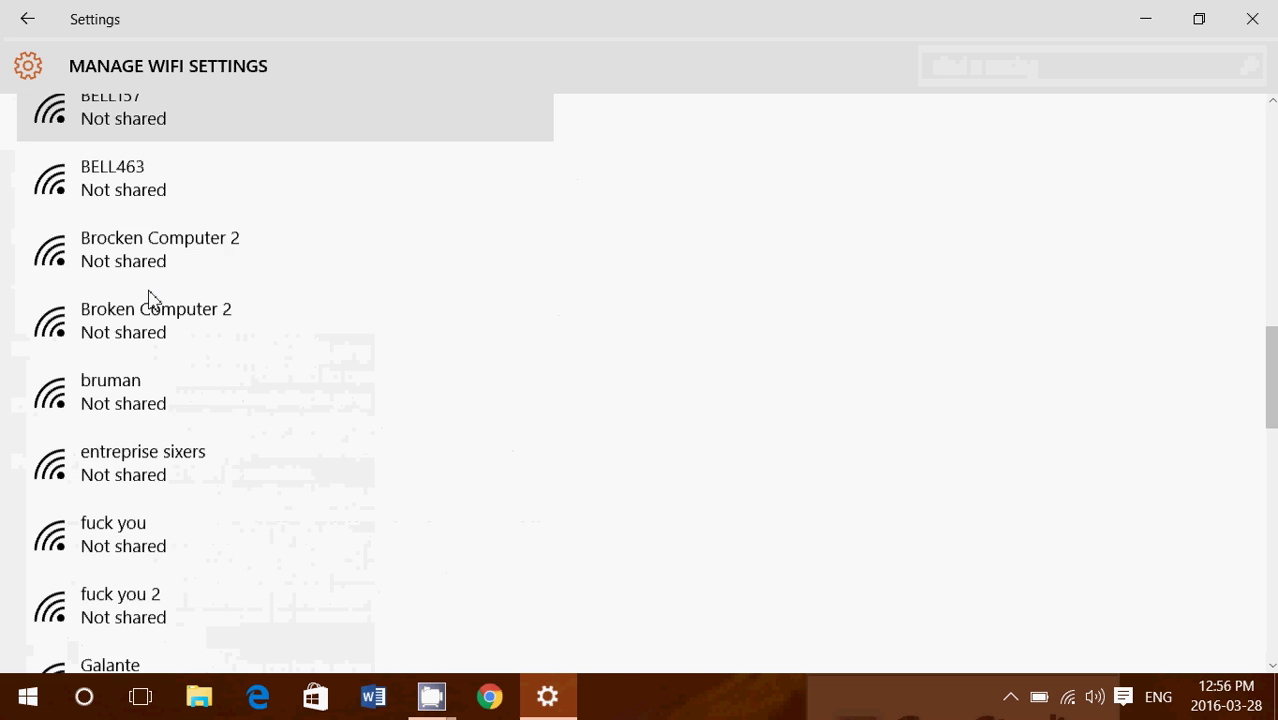
scroll(150, 298, "down", 10)
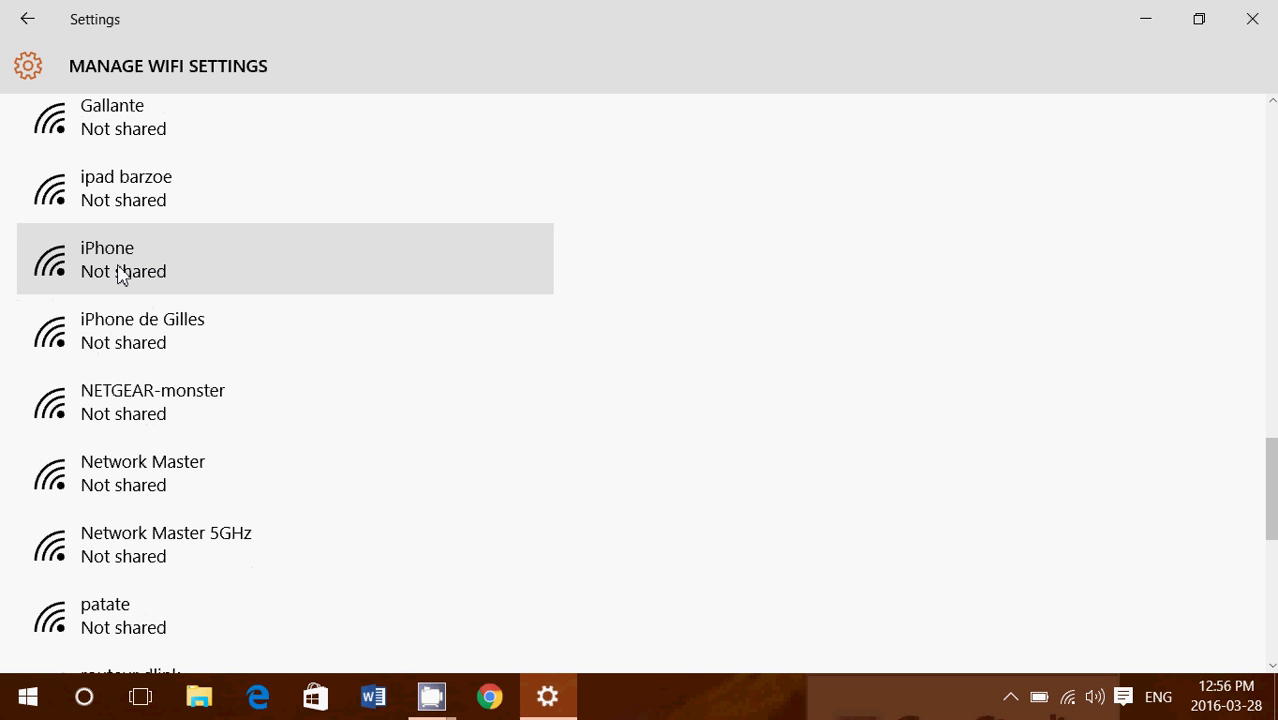
left_click(124, 337)
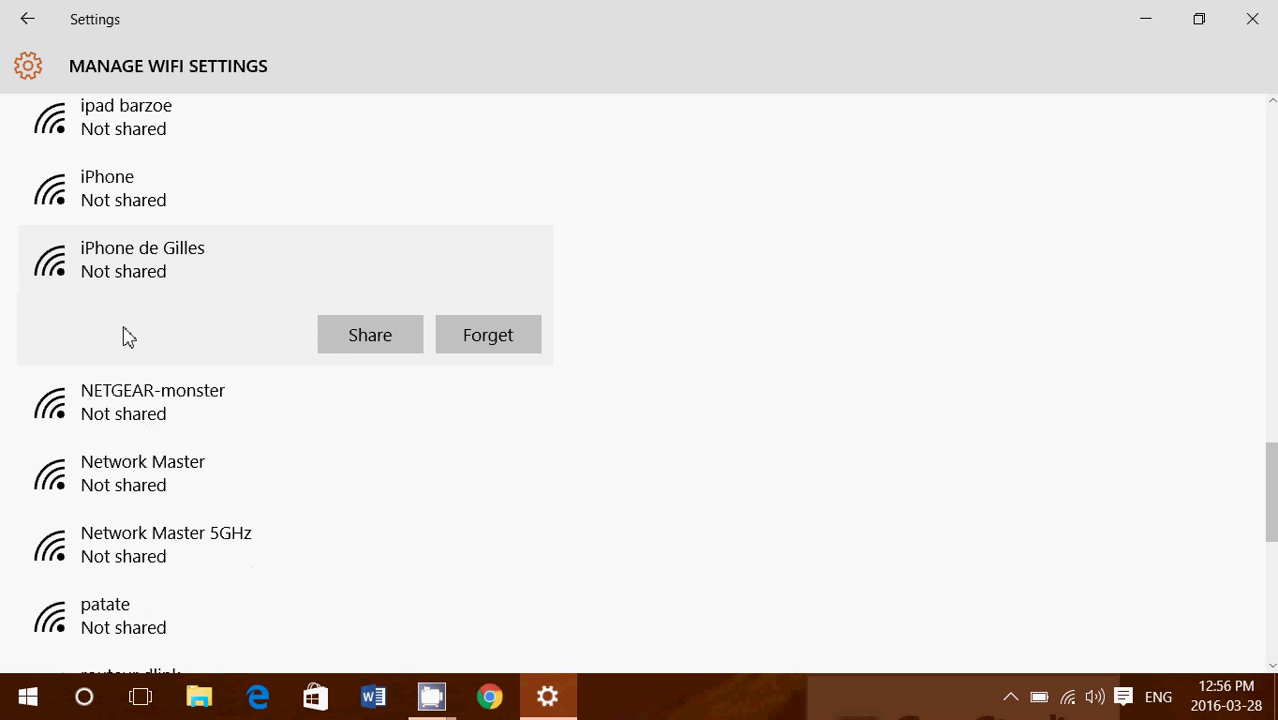
left_click(501, 345)
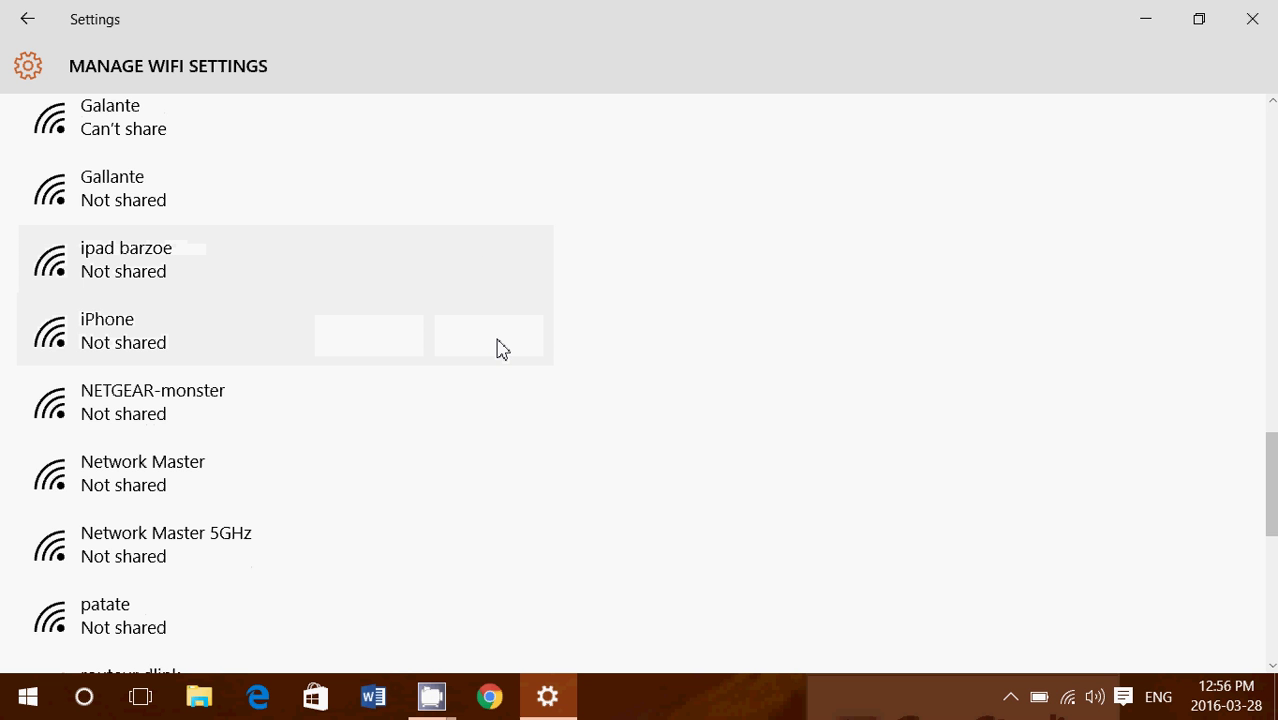
scroll(501, 347, "down", 7)
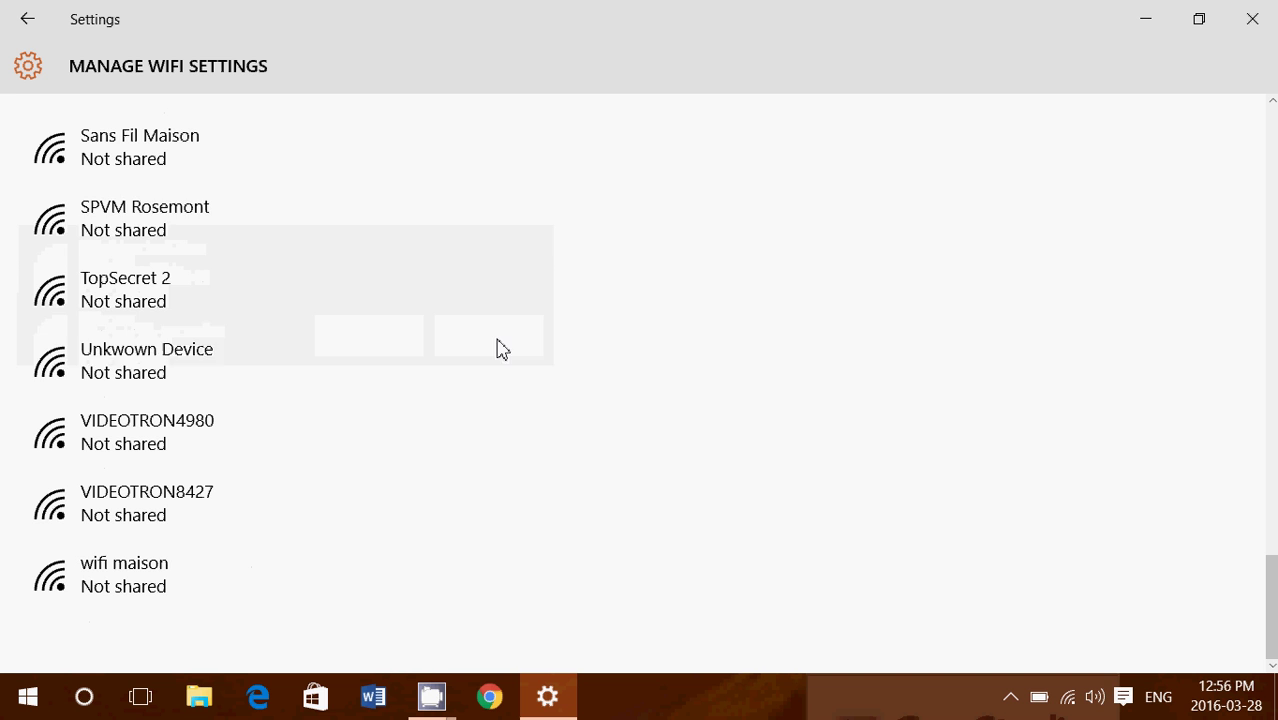
left_click(27, 25)
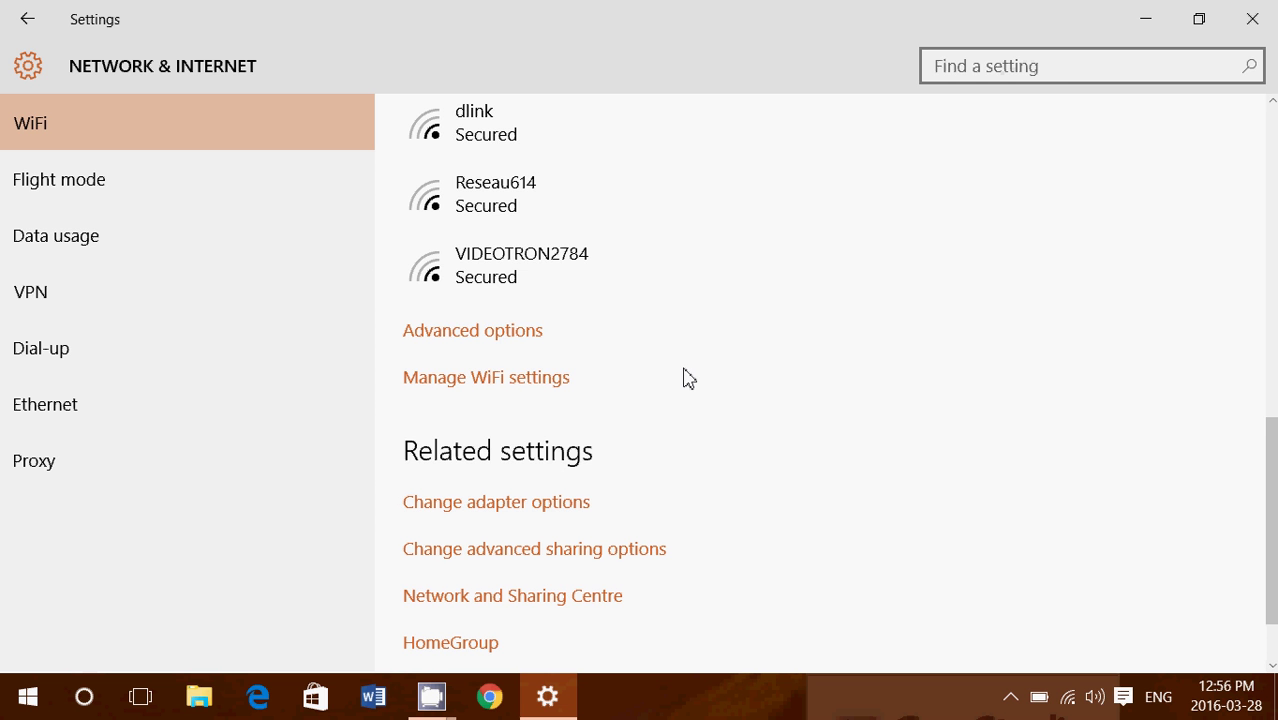
Step: Examine the Wi-Fi advanced options for discoverability, metered connection and connection properties, and close Settings
left_click(500, 334)
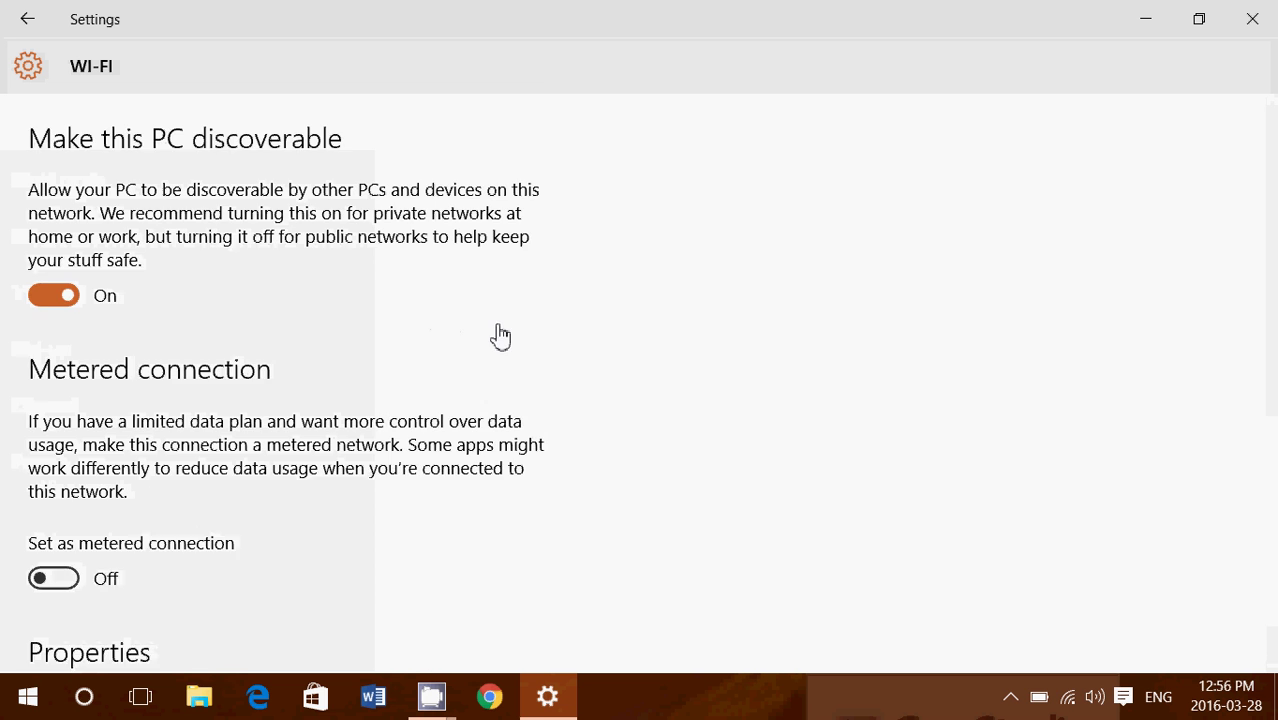
scroll(497, 333, "down", 2)
scroll(497, 333, "up", 2)
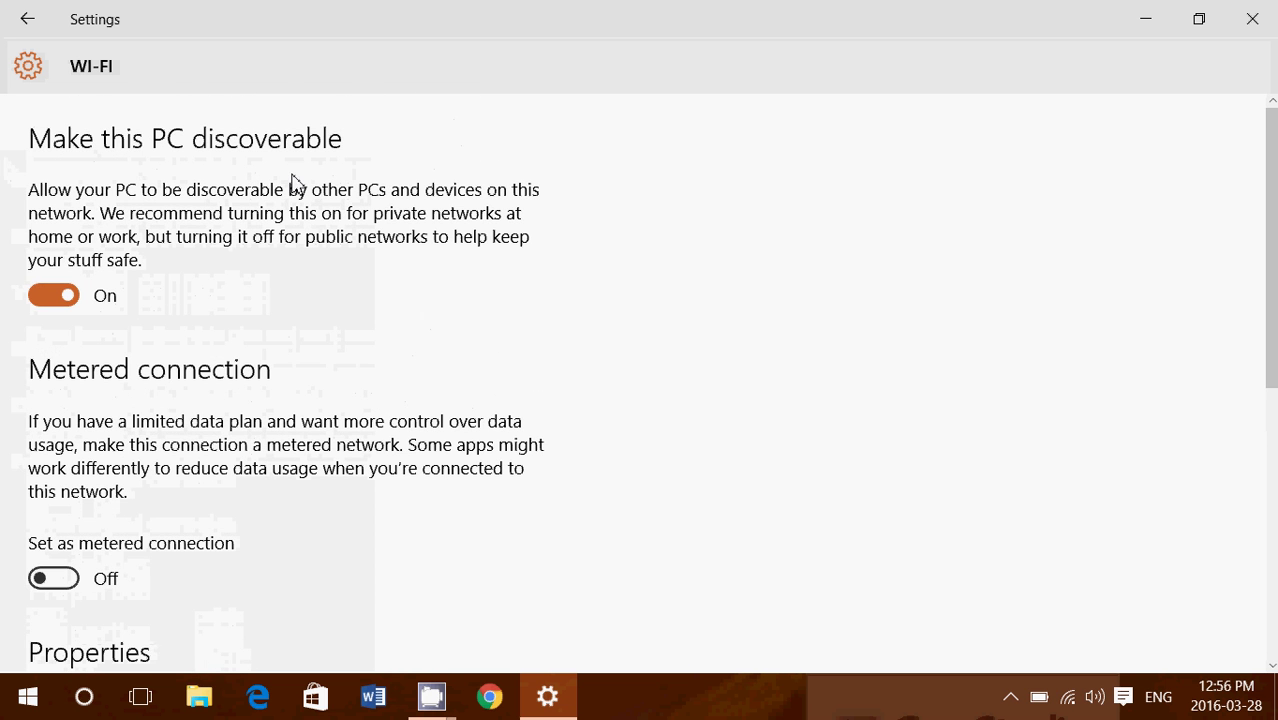
scroll(376, 354, "down", 2)
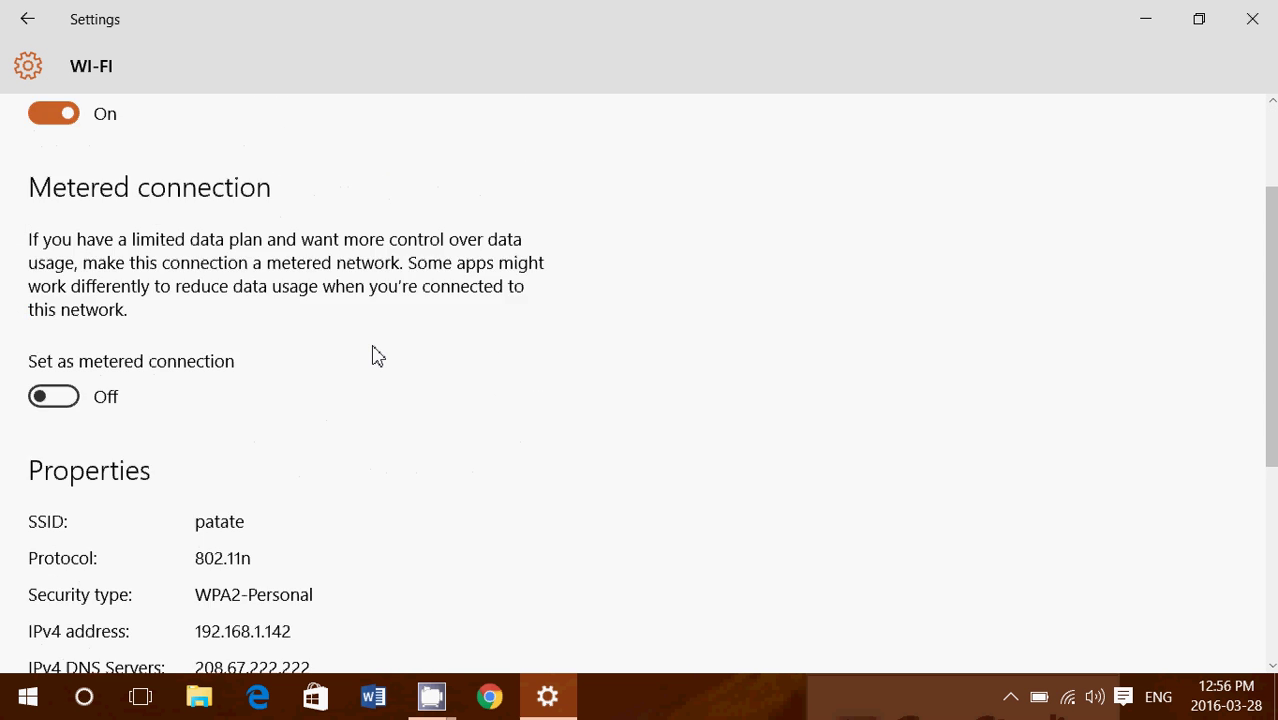
scroll(376, 354, "down", 4)
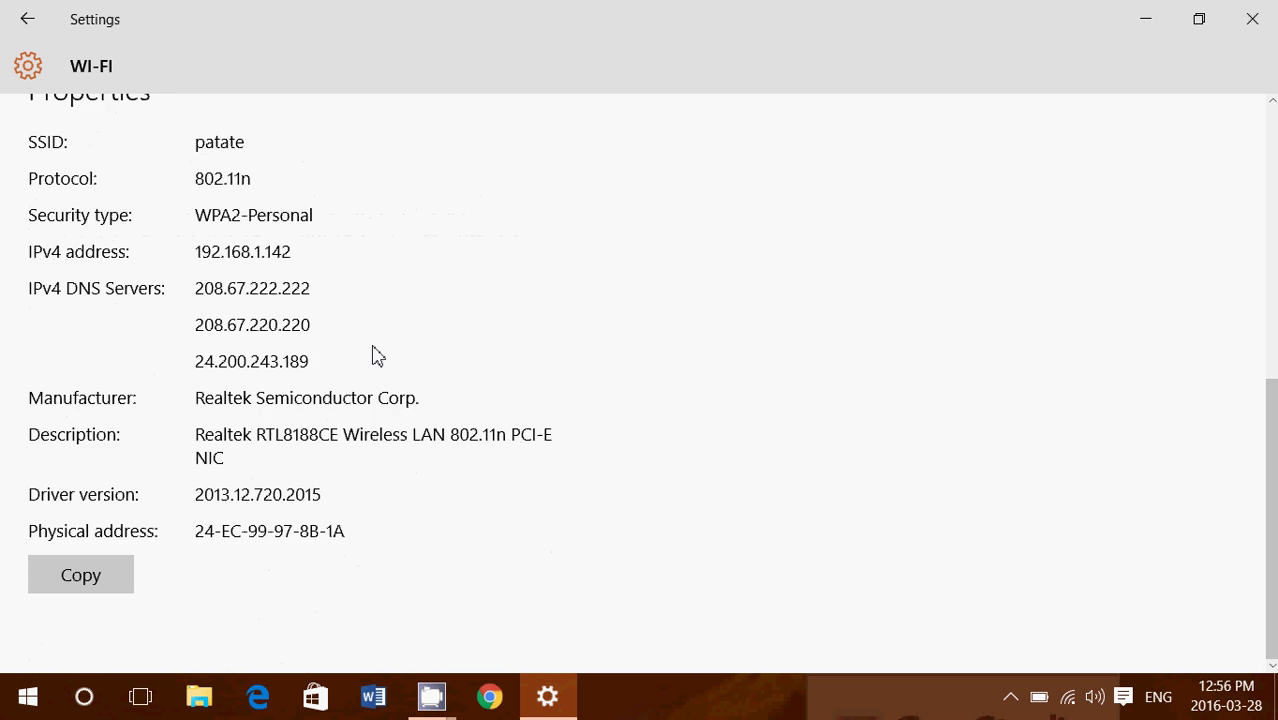
scroll(376, 354, "up", 6)
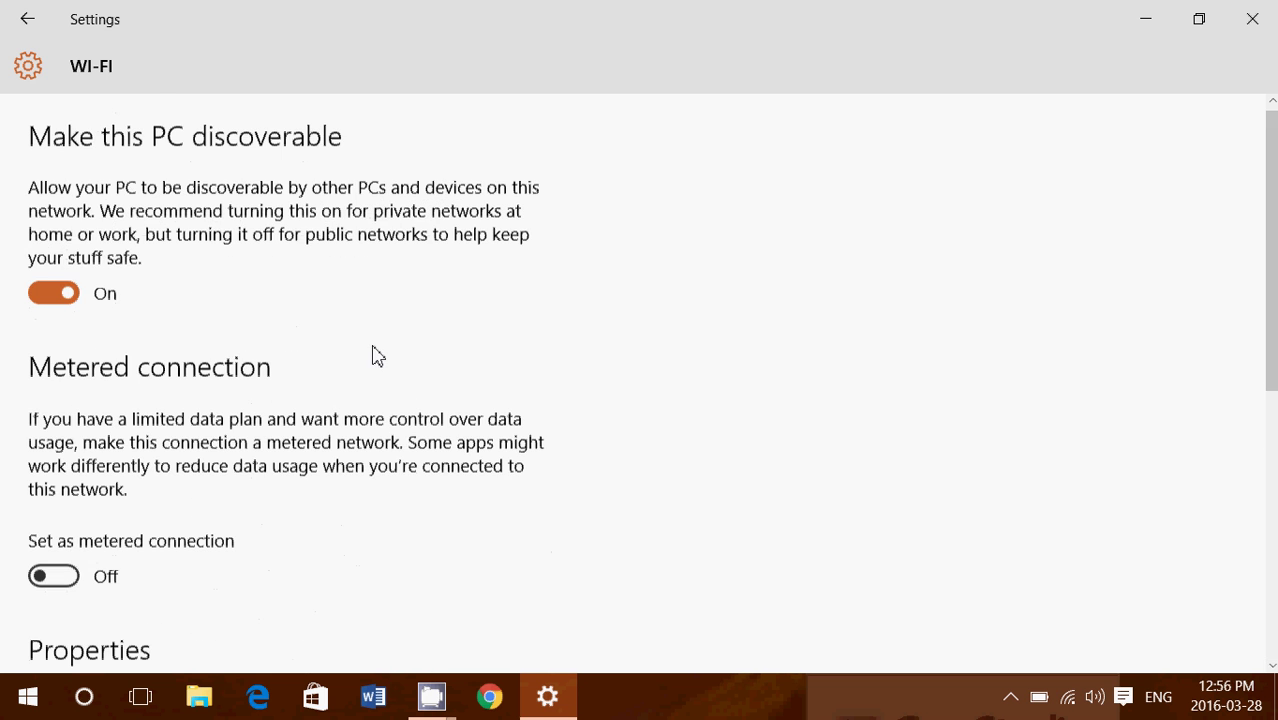
left_click(24, 19)
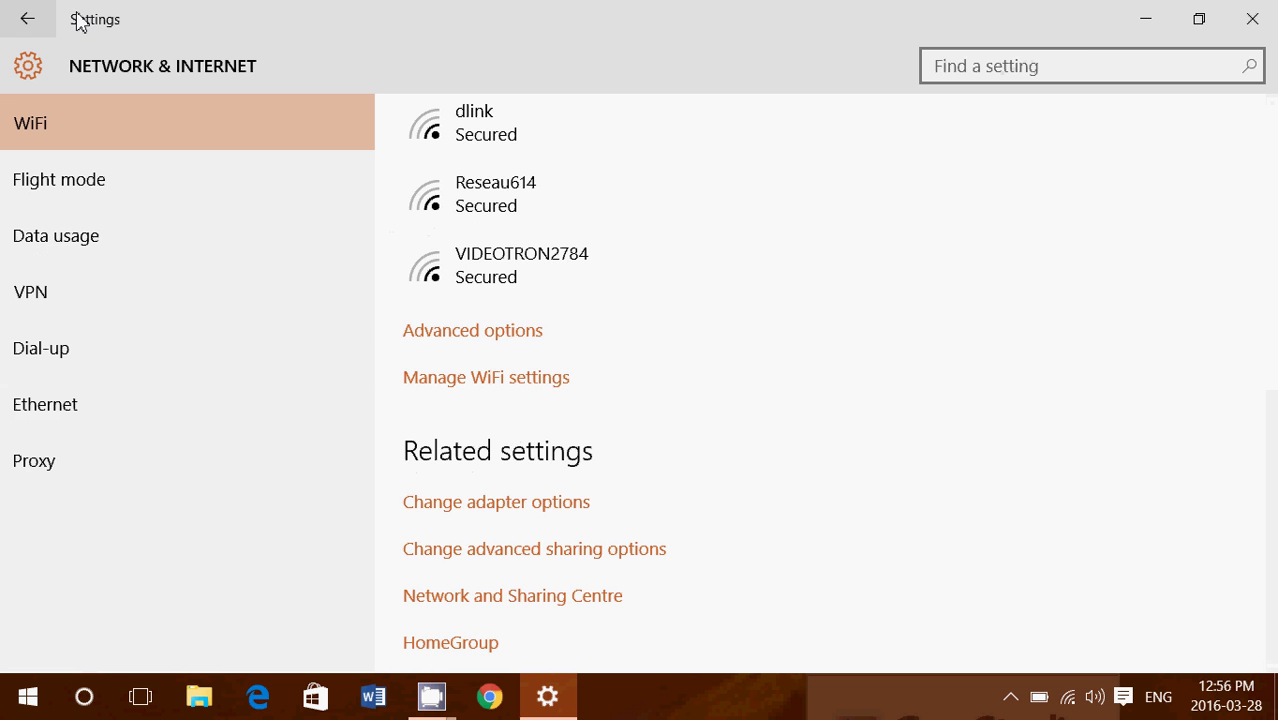
left_click(1249, 18)
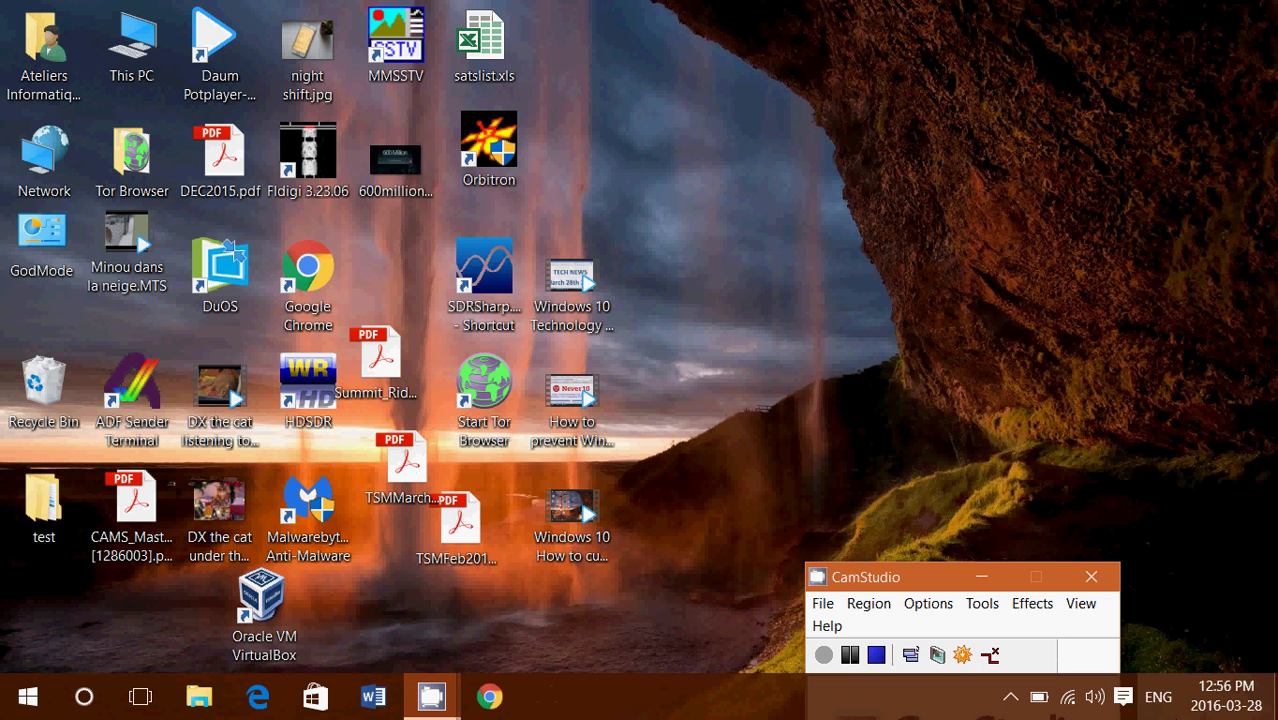
Step: Show the available wireless networks, expand the connection options for VIDEOTRON7837, and dismiss the list without connecting
left_click(1069, 699)
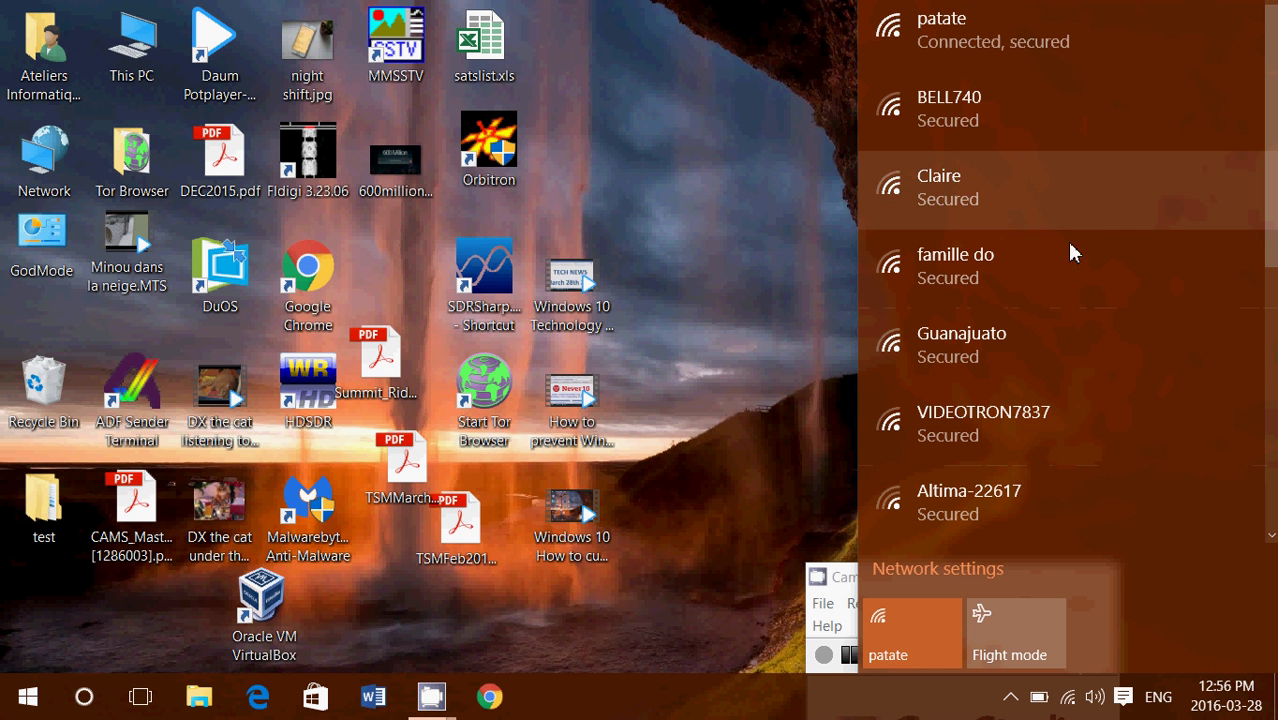
left_click(1007, 435)
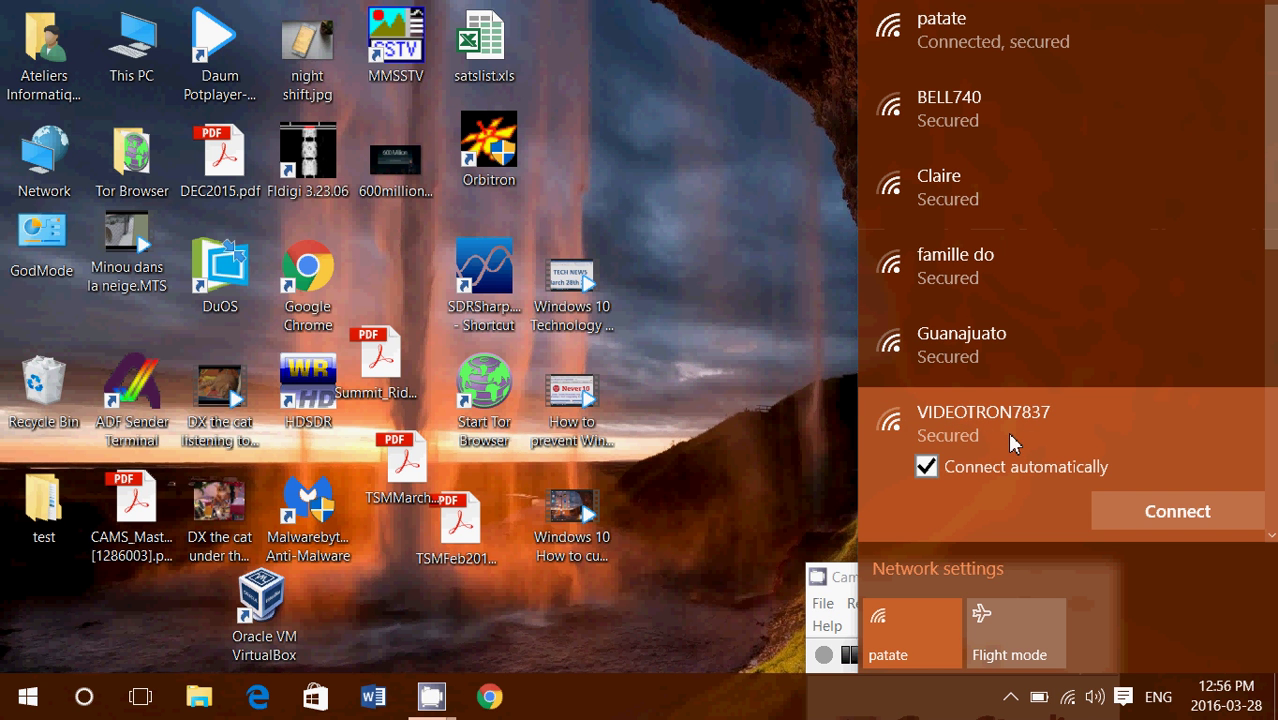
left_click(680, 435)
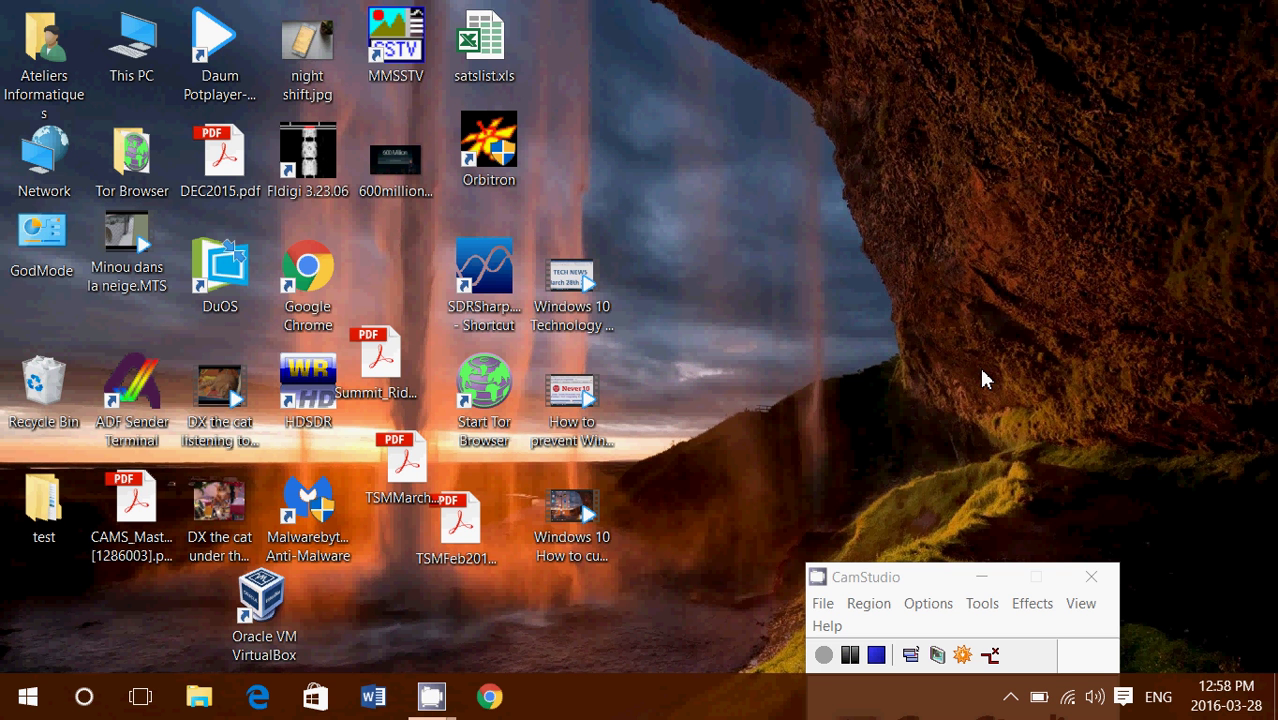
left_click(908, 582)
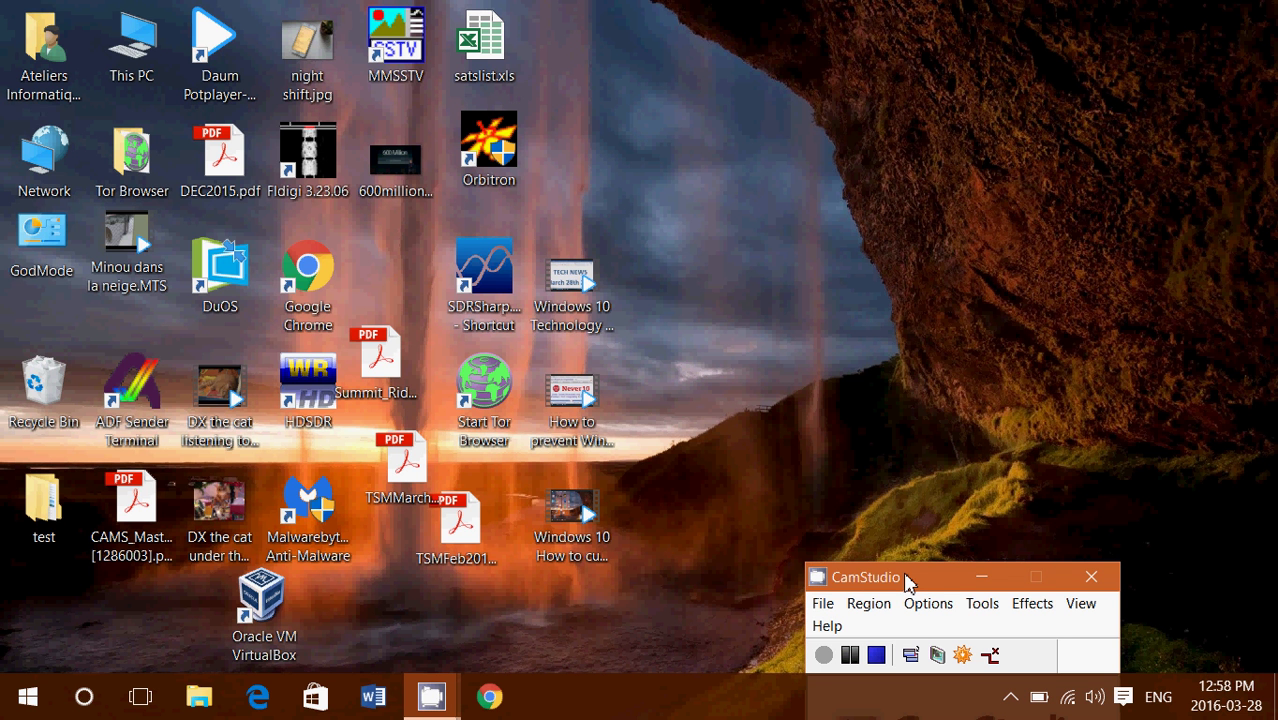
left_click(879, 655)
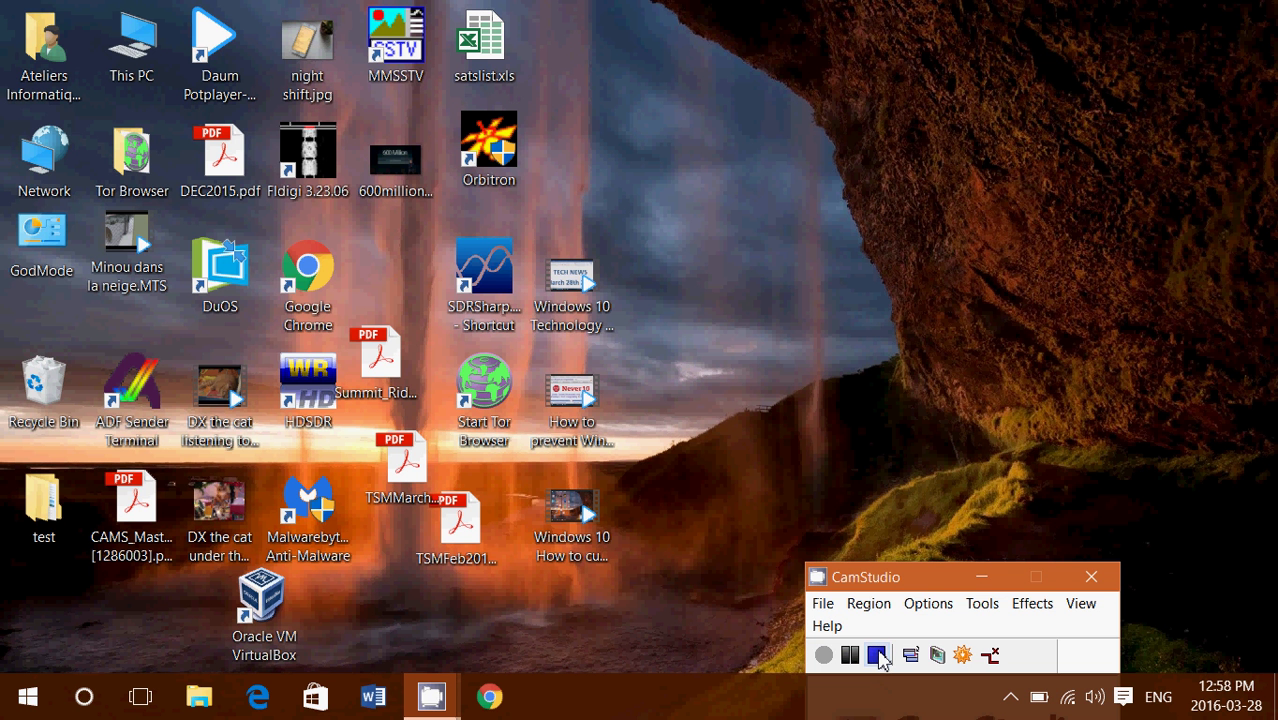